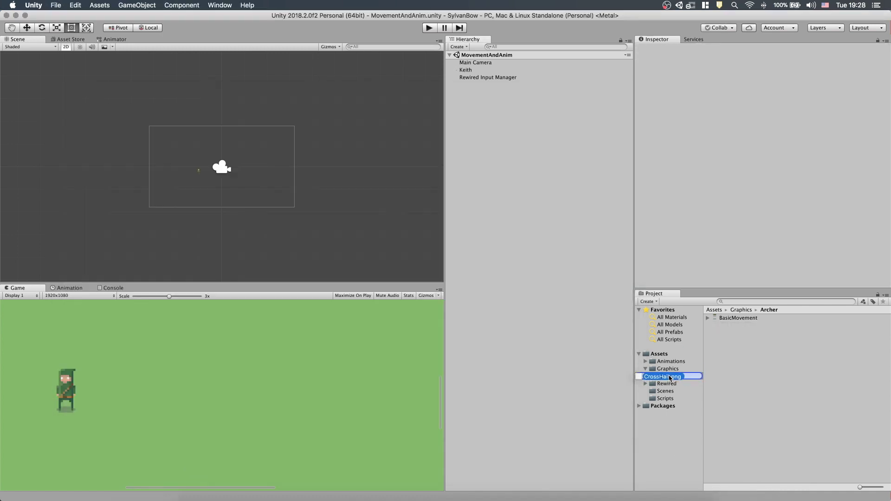
Set the CrossHair sprite's import to Point filtering with compression None.
click(731, 326)
scroll(766, 139, down, 5)
click(767, 103)
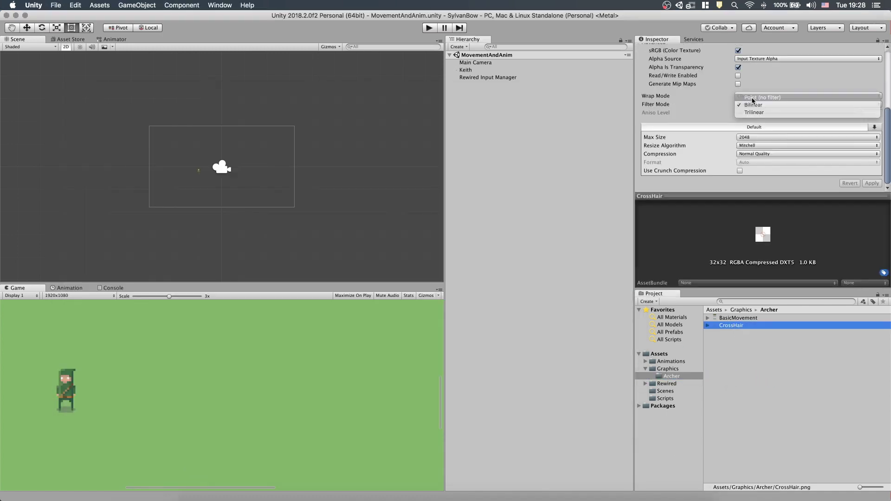
click(751, 154)
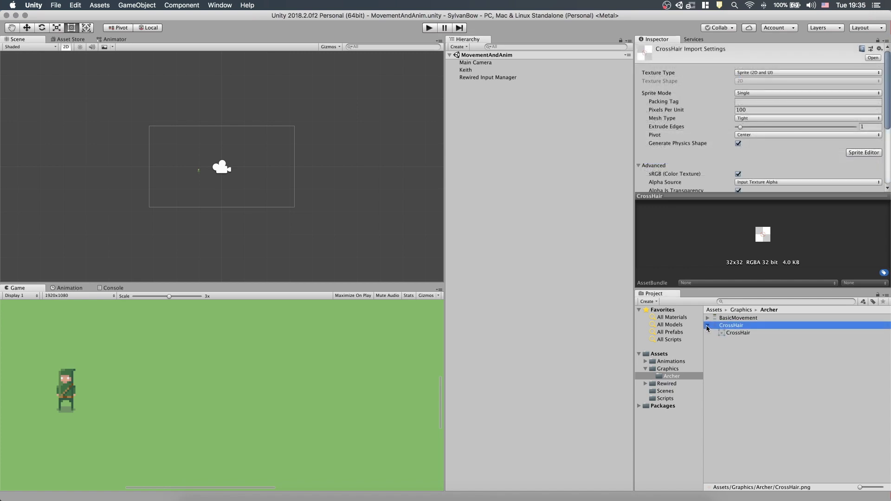
Place the CrossHair sprite in the scene and parent it under Keith.
mouse_move(738, 334)
mouse_down()
mouse_move(201, 175)
mouse_move(206, 180)
mouse_up()
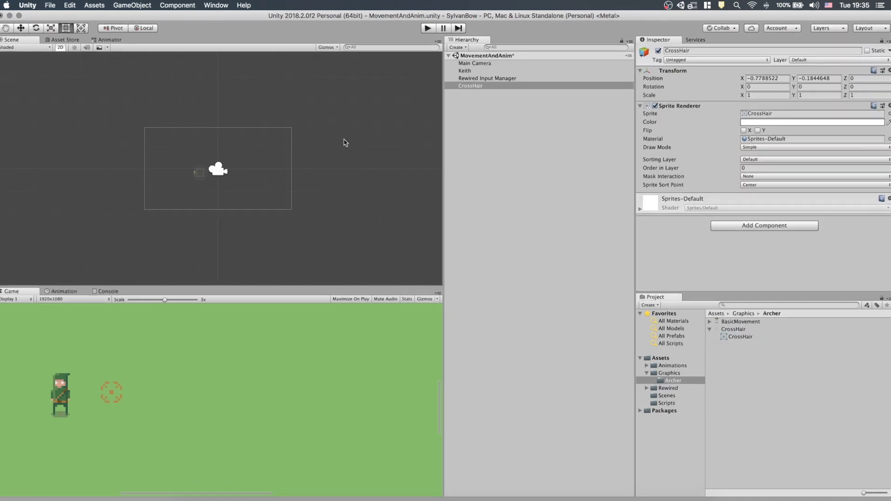
click(437, 129)
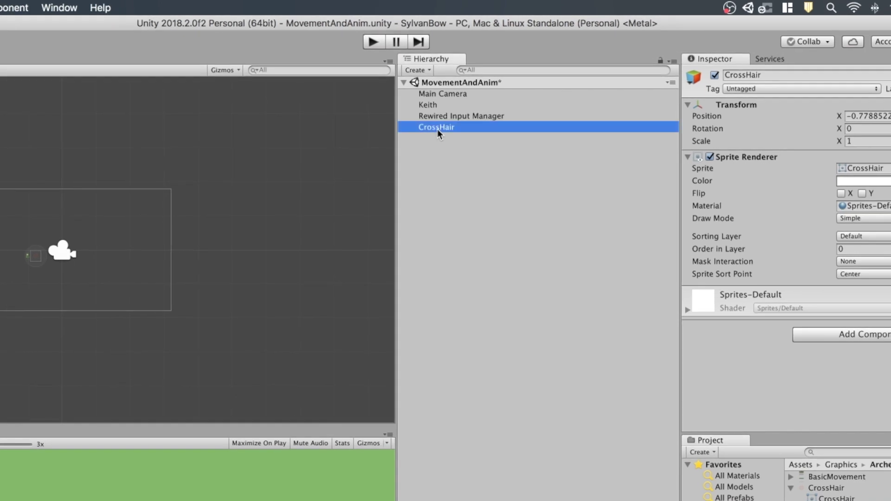
drag(437, 129, 418, 105)
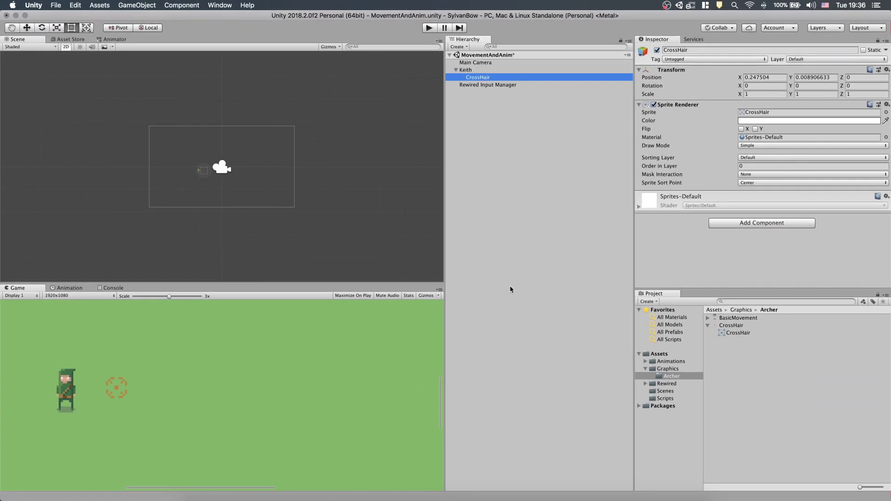
scroll(198, 178, up, 5)
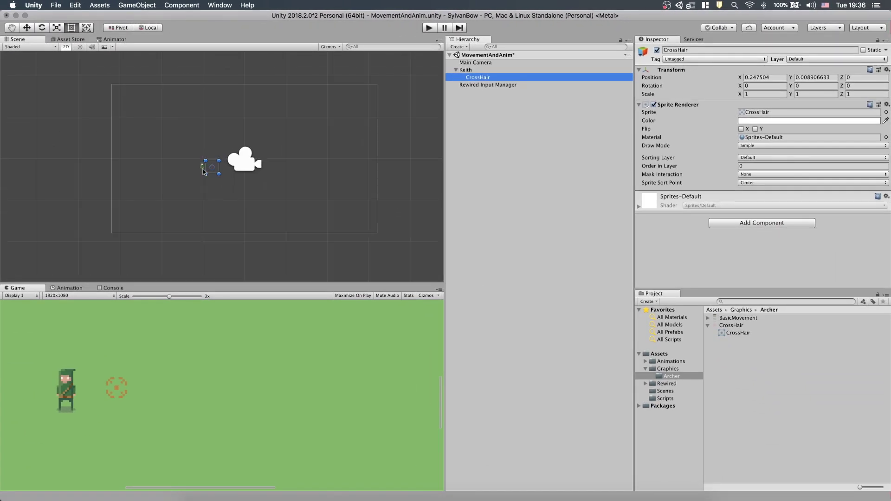
scroll(215, 178, up, 4)
Zoom in and set CrossHair's Transform Position X and Y to 0.
middle_drag(215, 185, 227, 244)
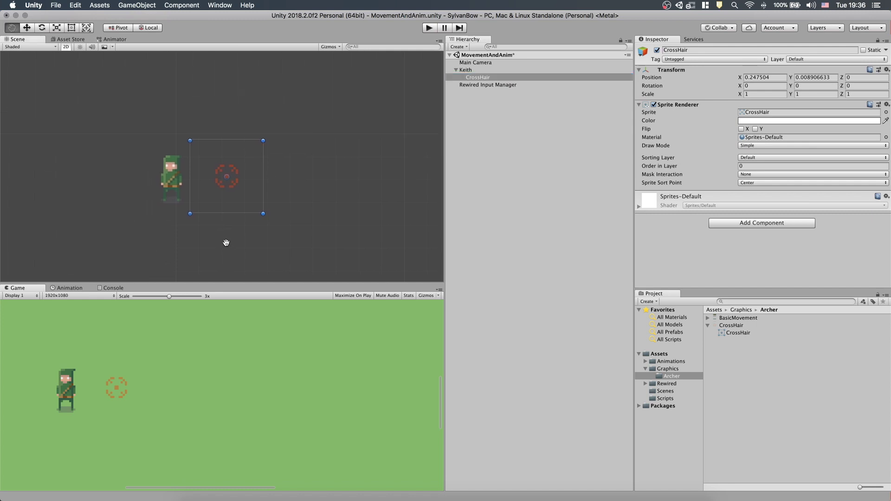
scroll(232, 245, up, 2)
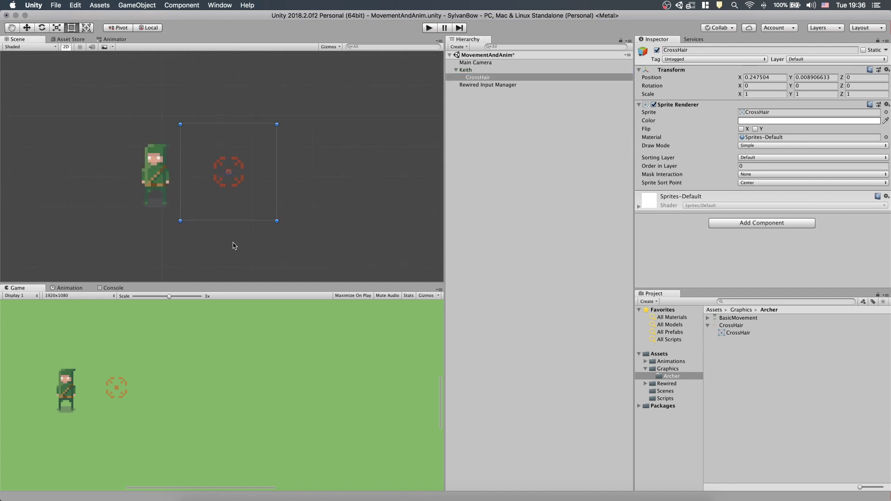
click(501, 78)
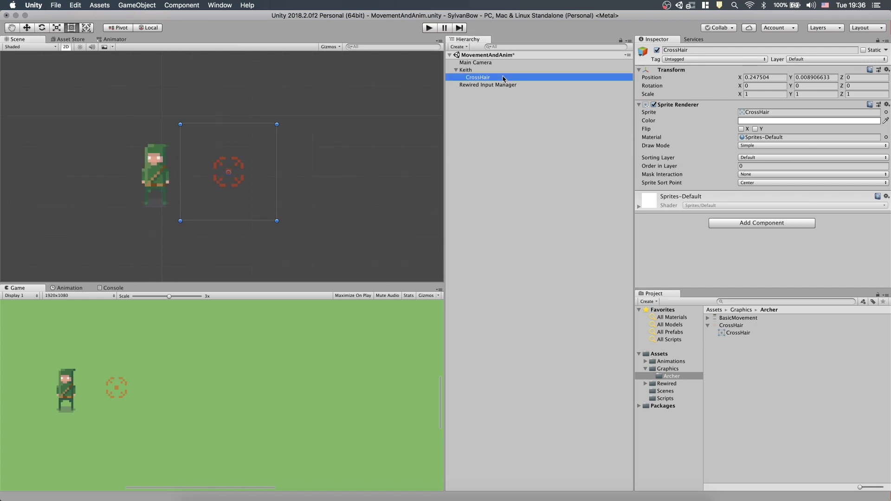
click(774, 77)
text(0)
click(826, 78)
text(0)
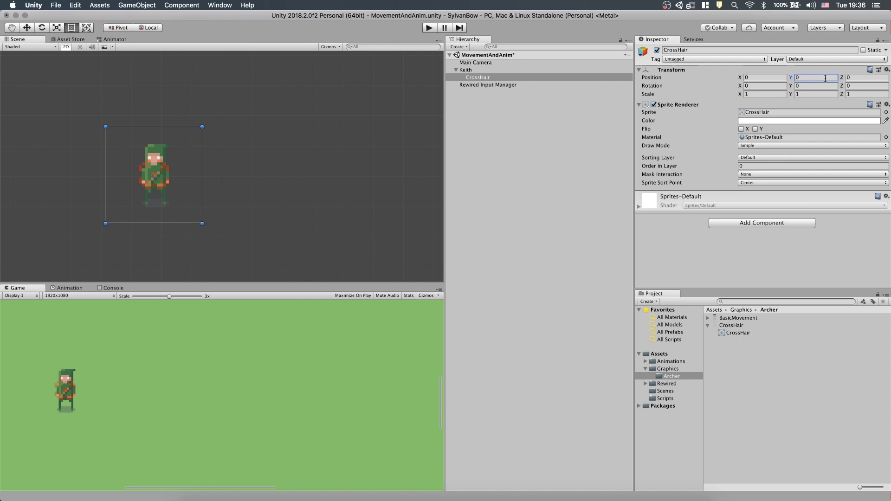
click(574, 213)
Create two Rewired input actions named AimHorizontal and AimVertical.
click(488, 87)
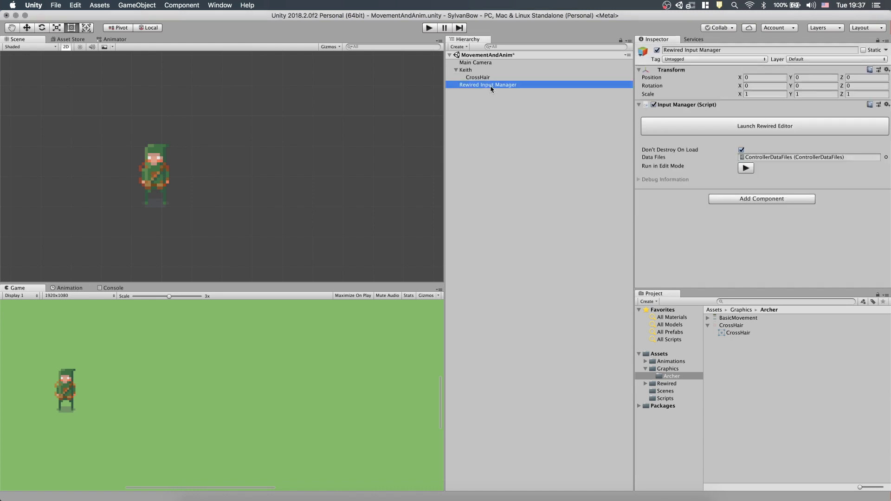
click(676, 127)
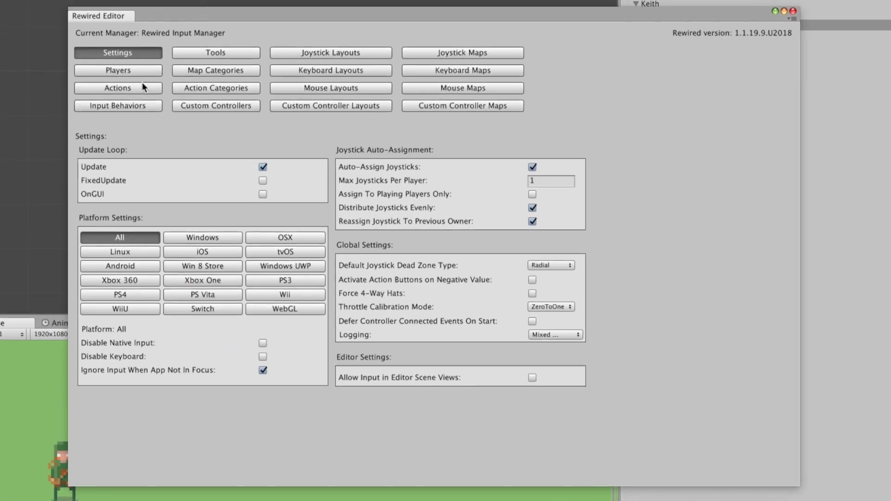
click(139, 82)
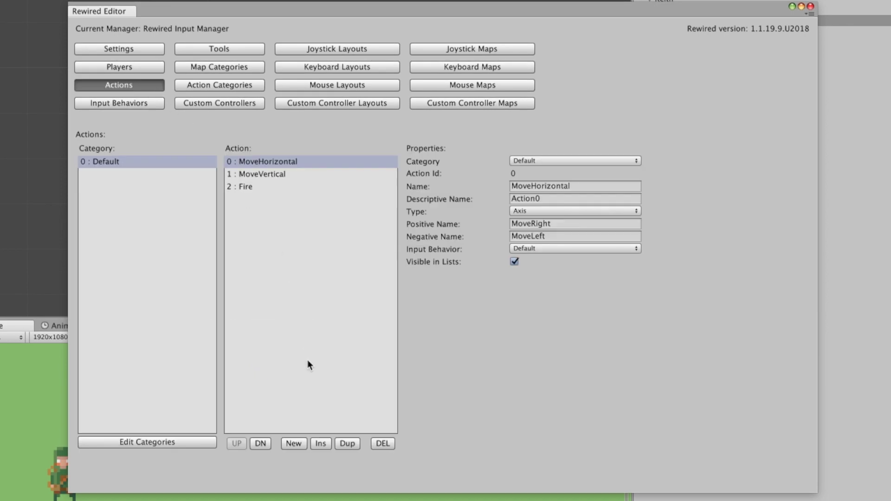
click(300, 445)
click(256, 201)
click(565, 186)
text(A)
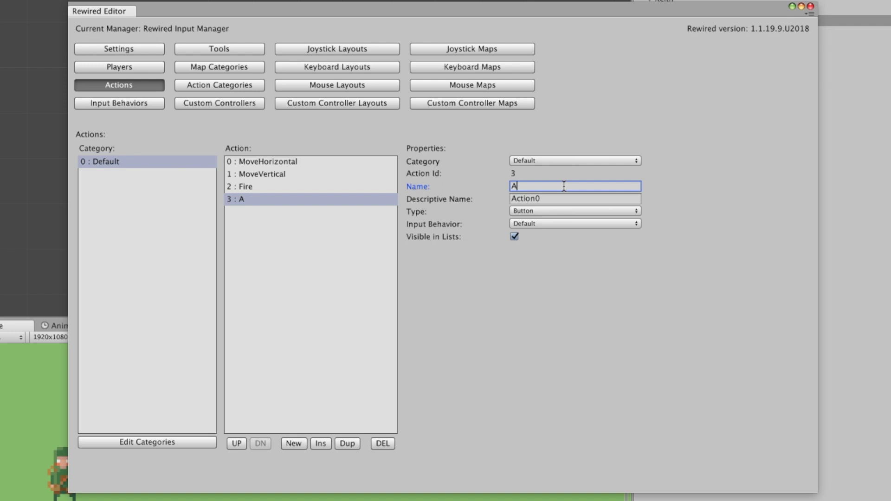
text(imHorizontal)
key(Tab)
text(AimHorizontal)
click(293, 443)
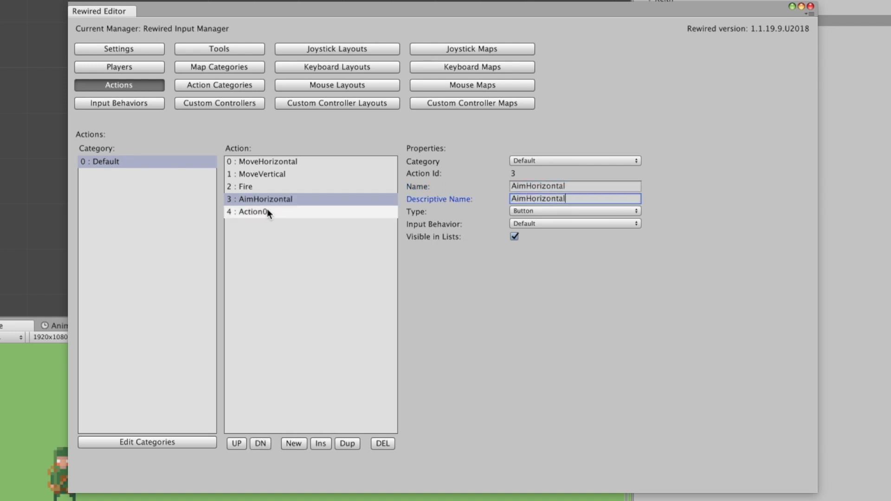
click(267, 211)
click(562, 186)
text(AimVertical)
key(Tab)
text(Vertical)
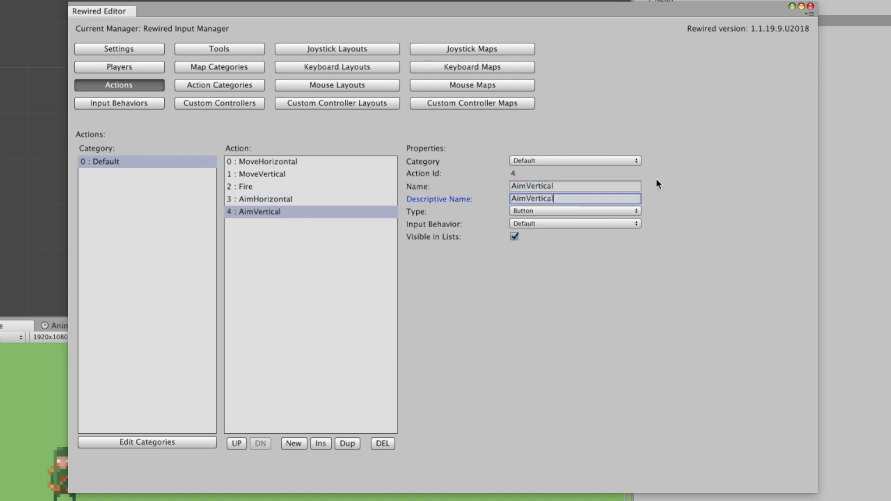
Make both AimHorizontal and AimVertical axis-type actions.
click(296, 200)
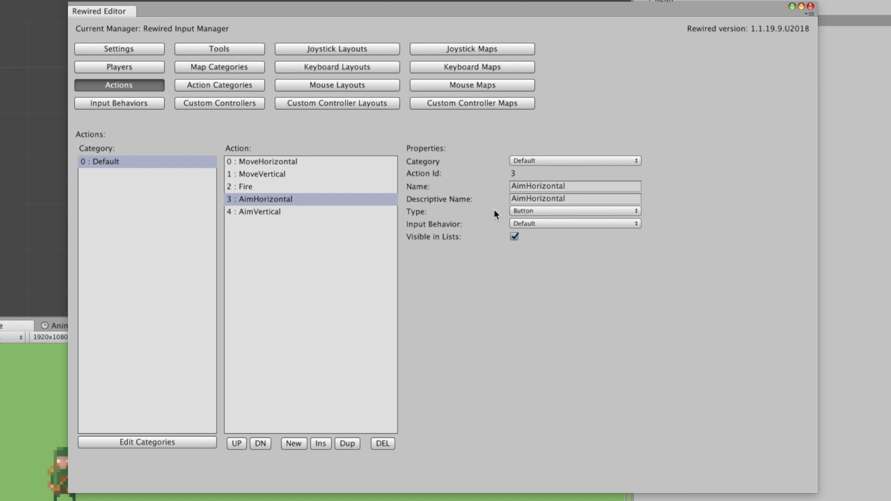
click(525, 211)
click(278, 212)
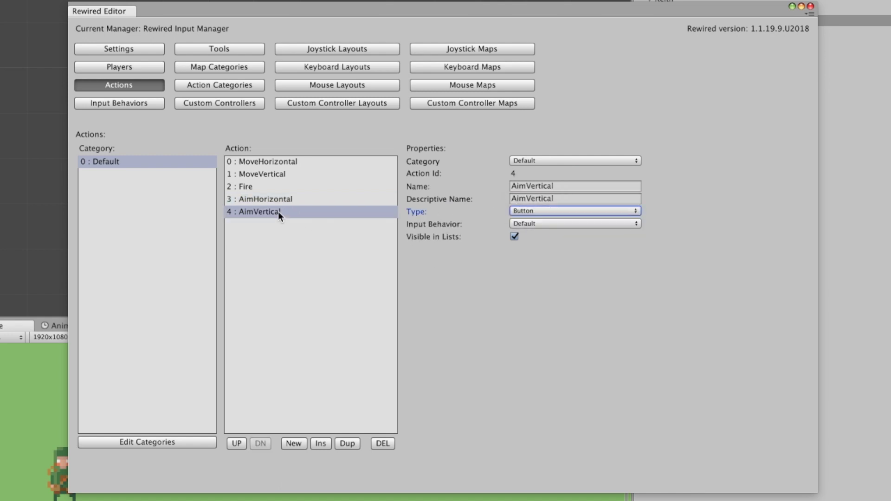
click(522, 210)
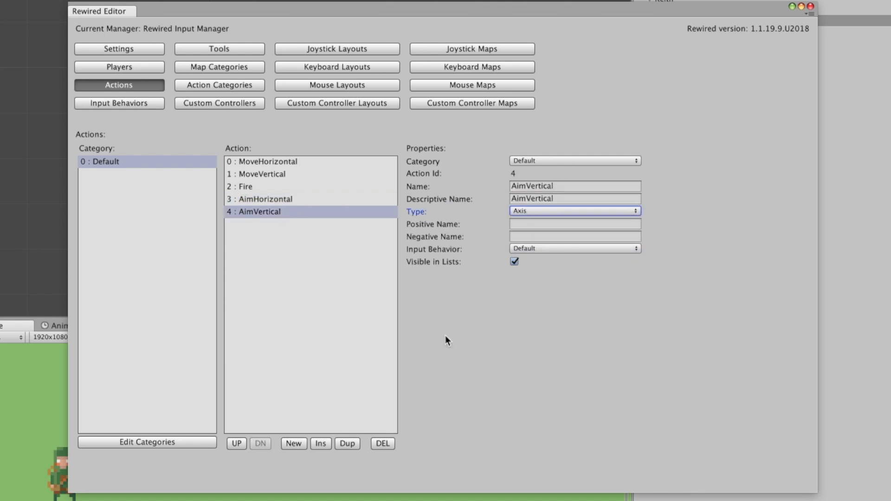
Map the gamepad template's Right Stick X to AimHorizontal.
click(489, 48)
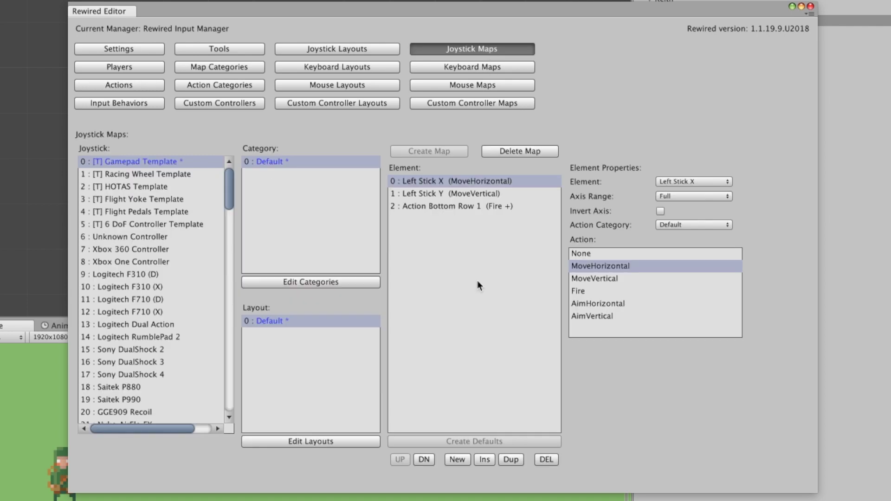
click(459, 461)
click(440, 218)
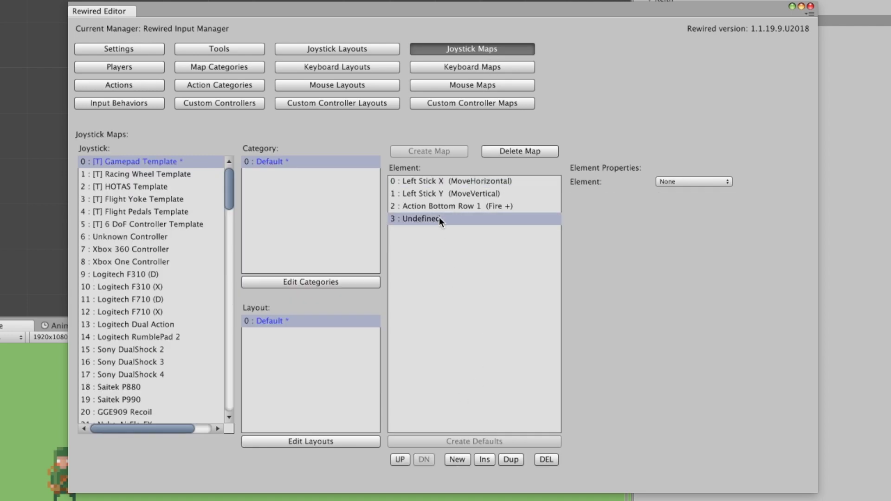
click(670, 180)
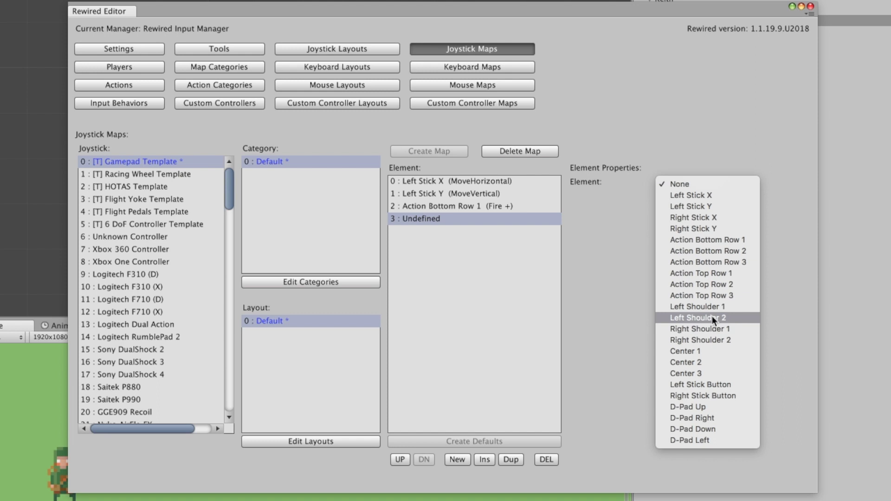
click(709, 217)
click(612, 303)
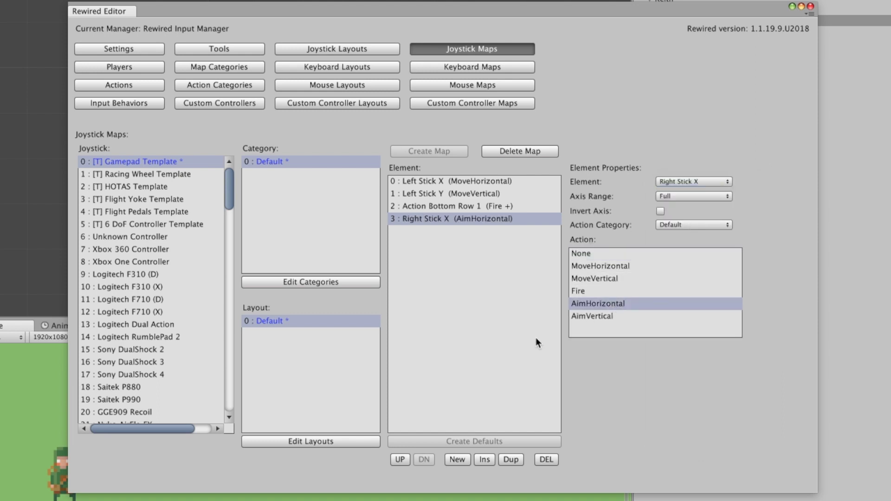
Map the gamepad template's Right Stick Y to AimVertical.
click(459, 462)
click(433, 231)
click(690, 182)
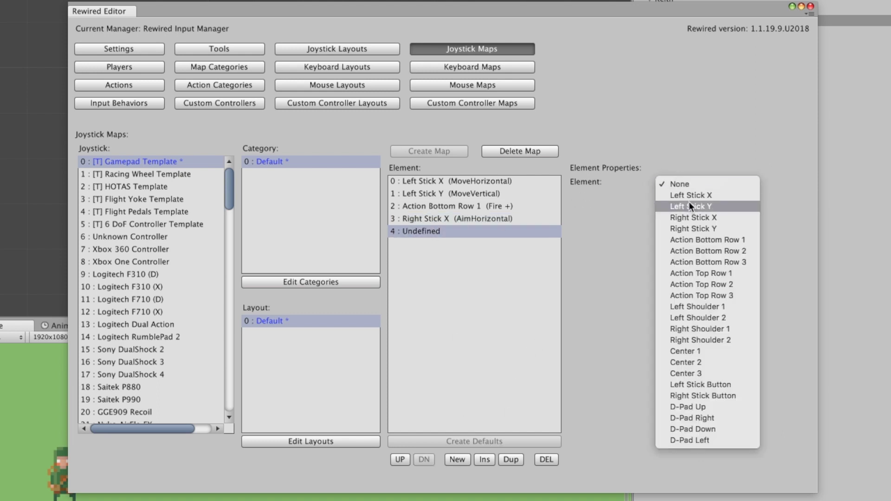
click(704, 233)
click(606, 316)
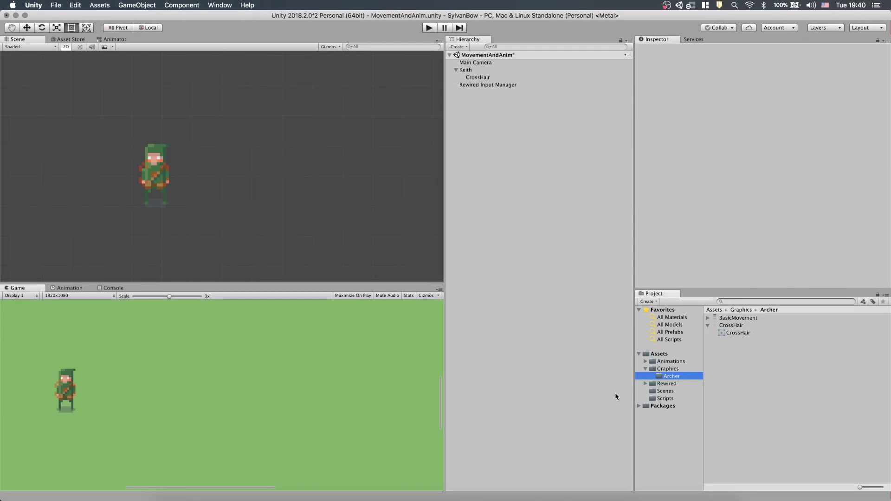
Rename the Movement script in Assets/Scripts to PlayerController.
click(666, 399)
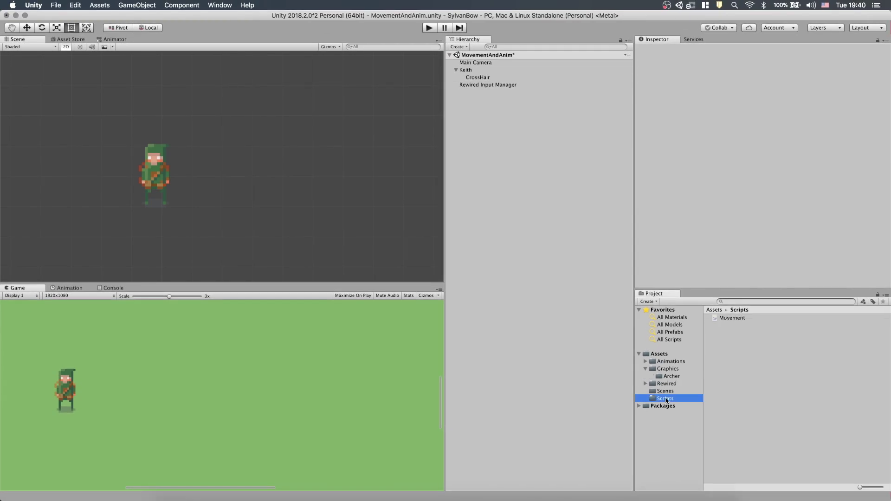
click(728, 320)
click(730, 318)
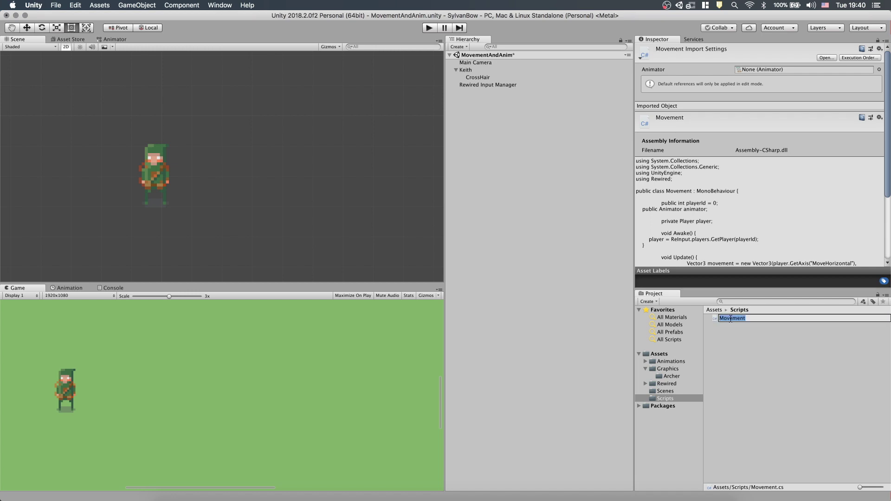
text(PlayerController)
key(Return)
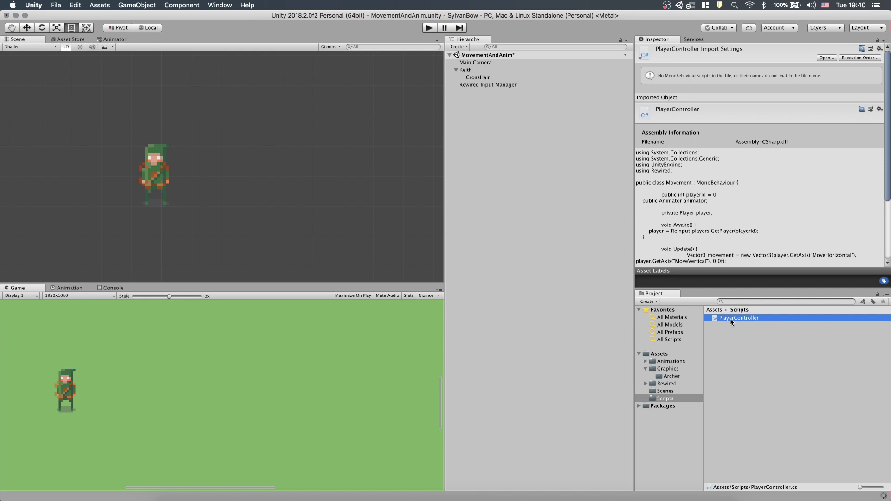
Rename the class PlayerController, add 'public GameObject crossHair;', and assign CrossHair on Keith.
double_click(730, 318)
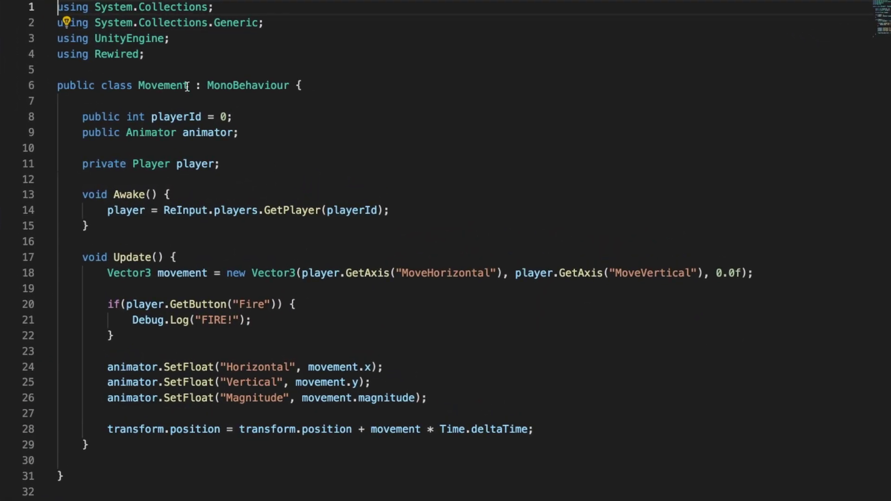
double_click(186, 86)
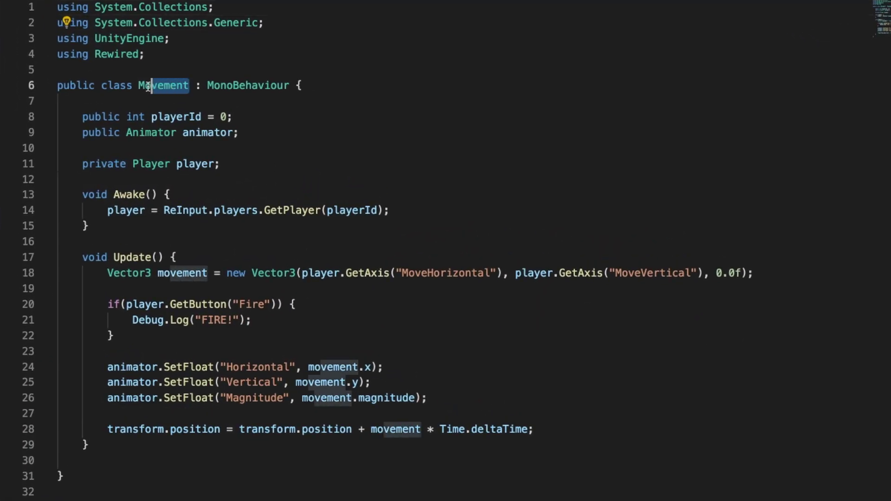
text(PlayerC)
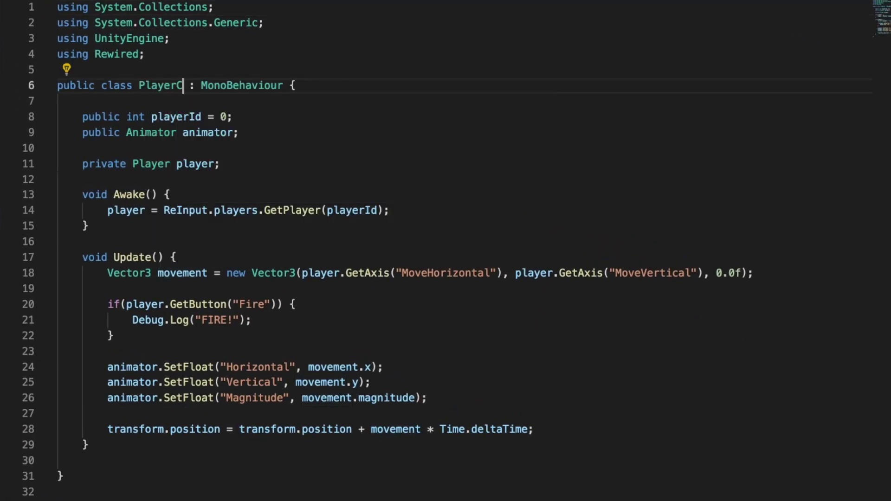
text(ontroller)
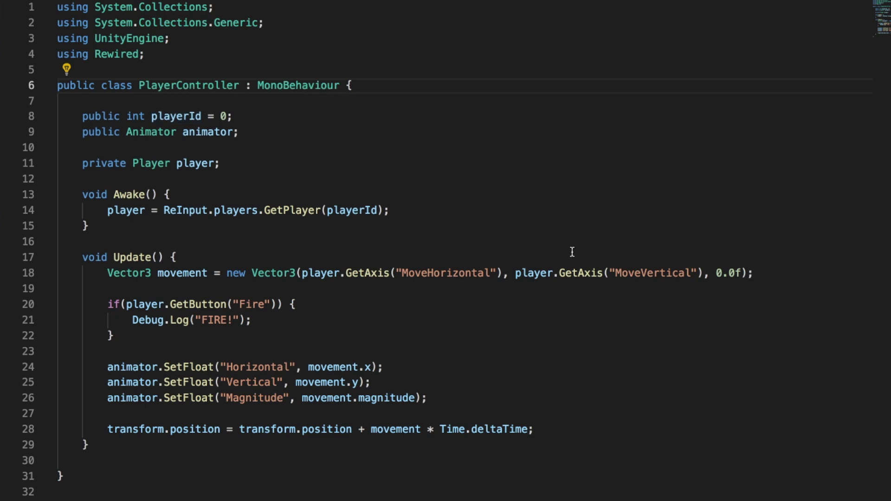
click(256, 133)
key(Return)
text(public G)
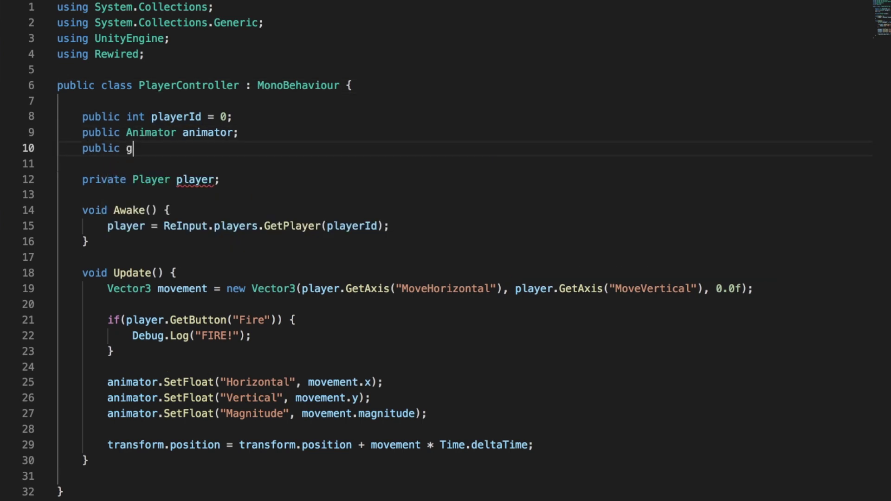
text(ameObject crossHair;)
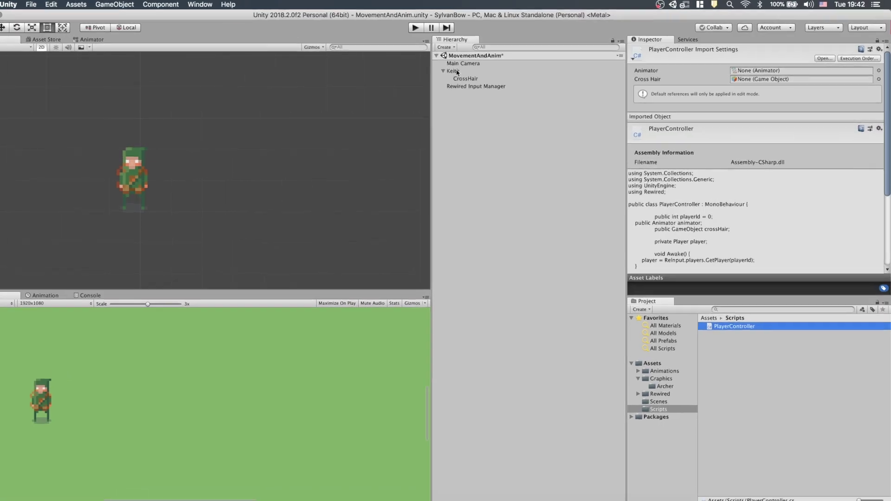
click(254, 88)
drag(271, 97, 673, 325)
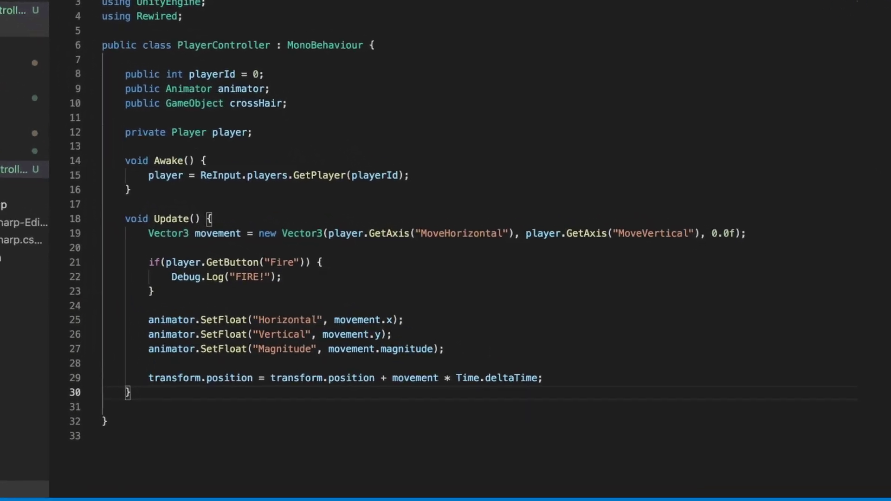
Add a private MoveCrossHair method, call it from Update, and begin its Vector3 aim line.
key(Return)
key(Return)
text(pr)
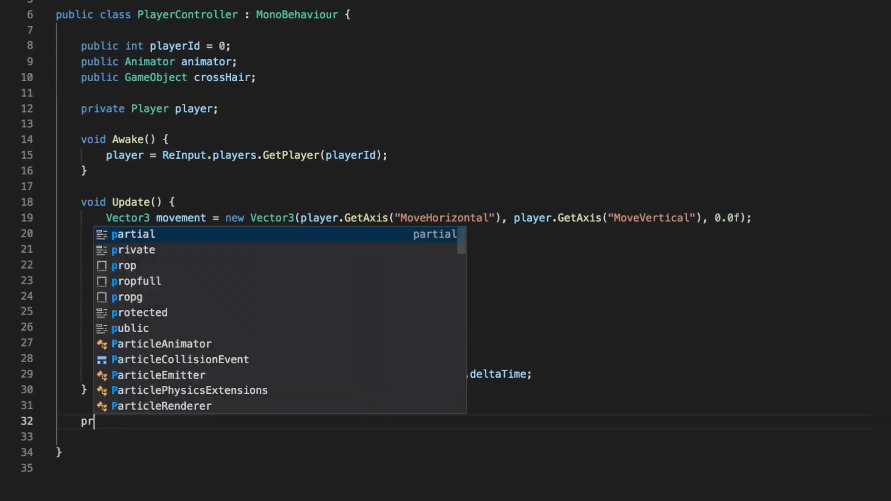
text(ivate void MoveCr)
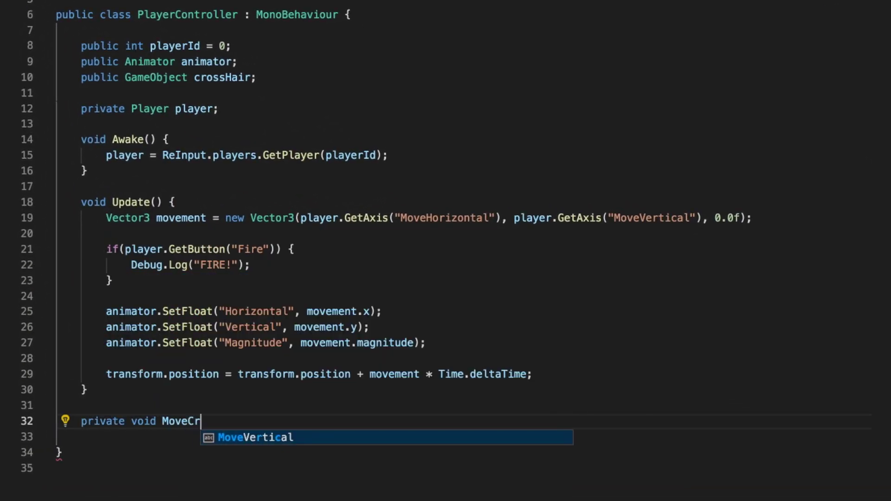
text(ossHair() {)
key(Return)
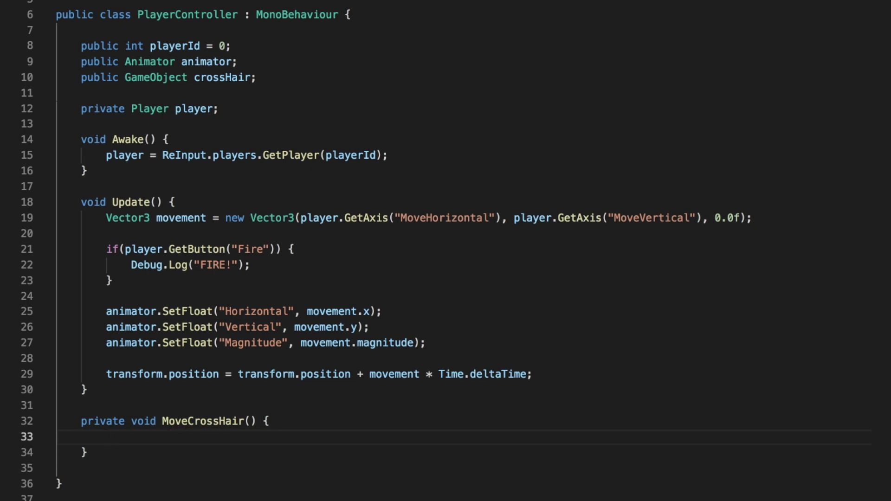
click(132, 287)
key(Return)
key(Return)
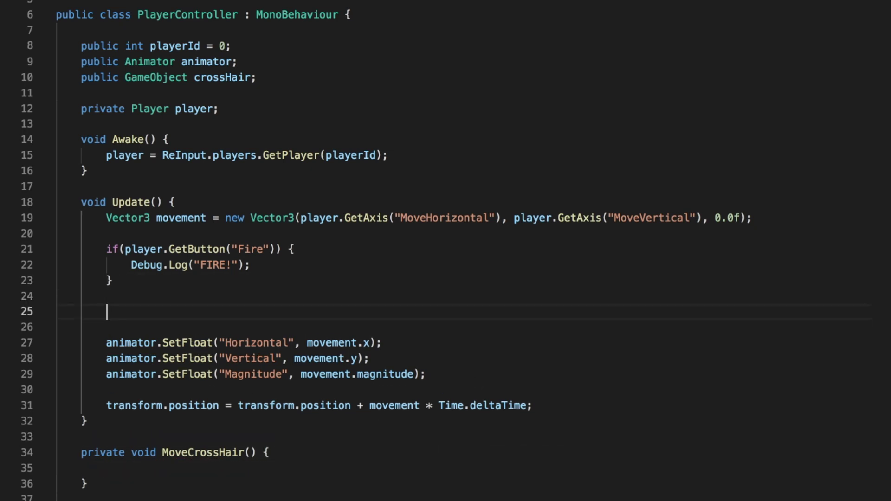
text(Move)
key(Tab)
text(()
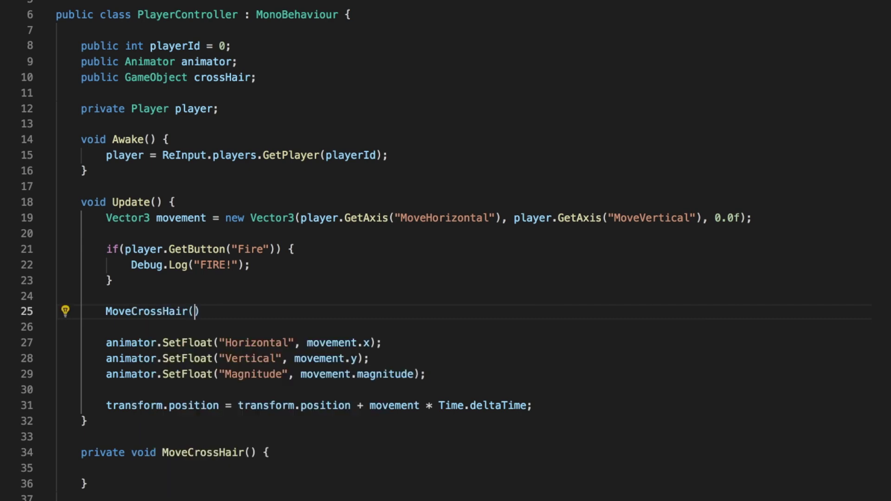
text();)
scroll(348, 253, down, 4)
click(339, 298)
text(Vector3 aim = )
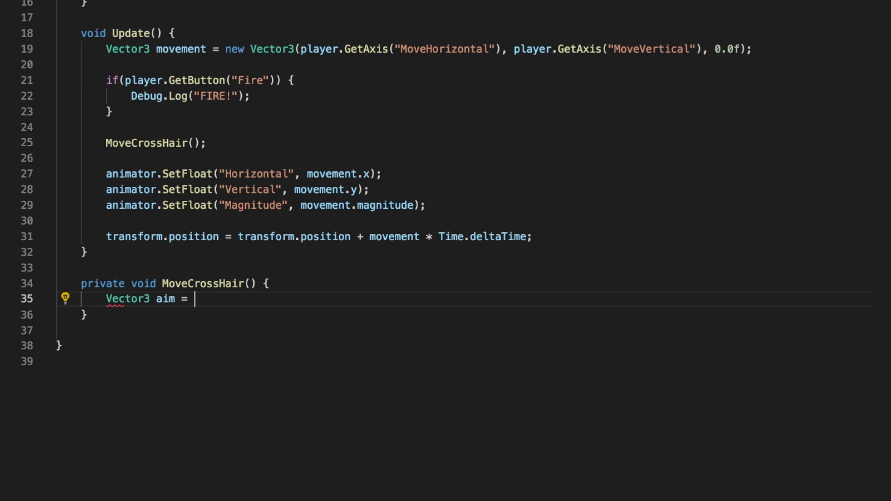
text(new Vector3(player.GetAxis("Ai)
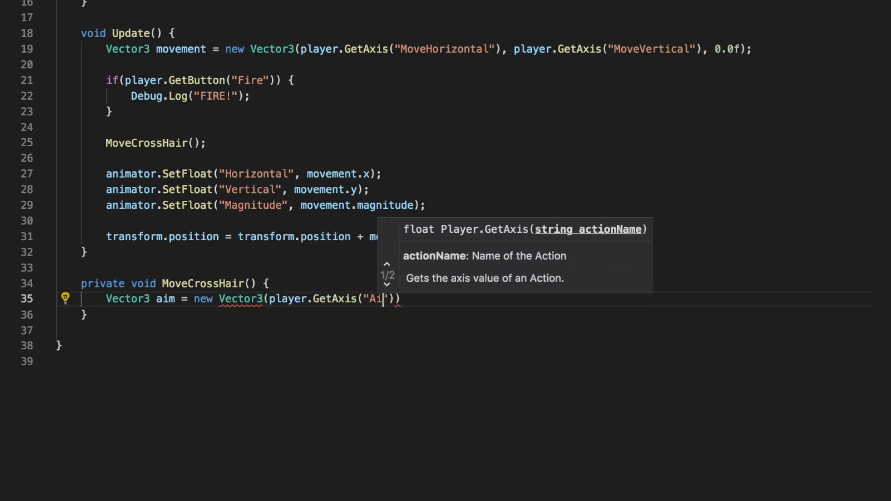
text(mHorizontal"), player.GetAxis("AimVertical)
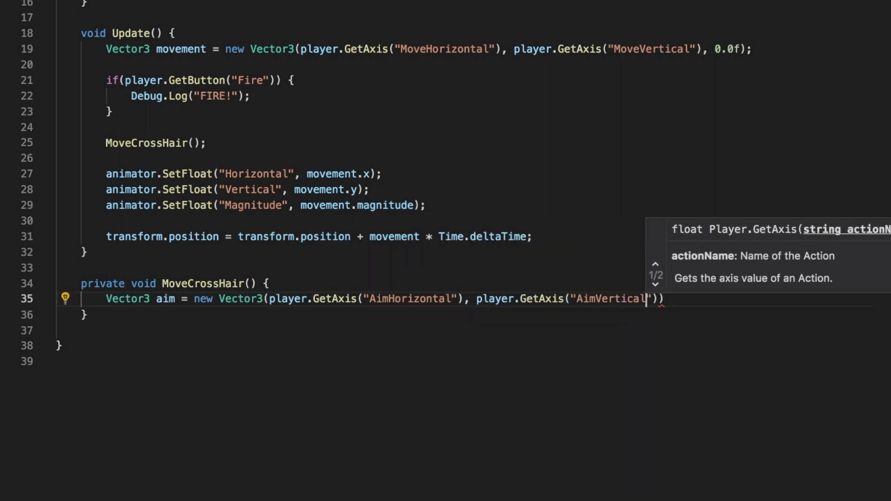
text("), 0.0f);)
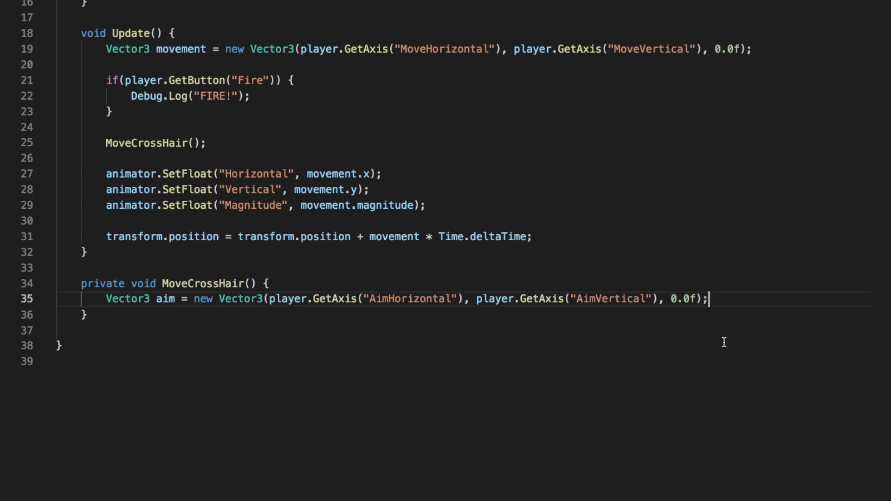
Add an if aim.magnitude > 0 block setting crossHair.transform.localPosition to aim.
key(Return)
key(Return)
text(if )
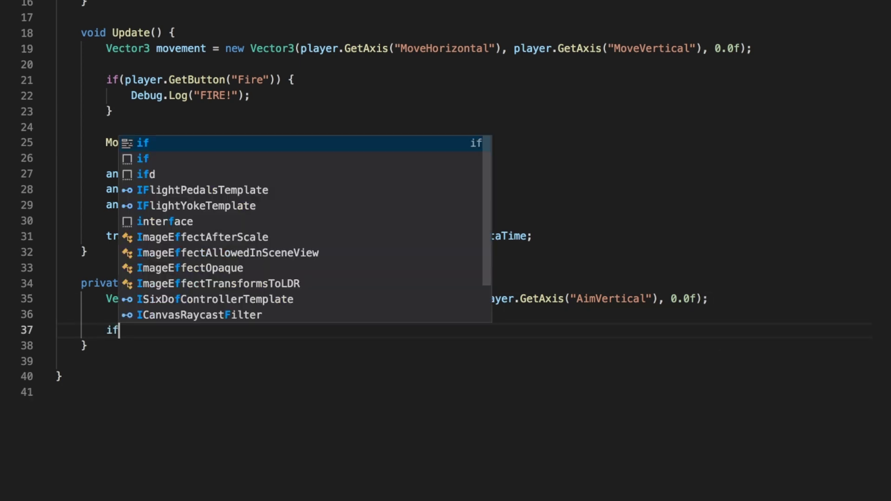
text((aim)
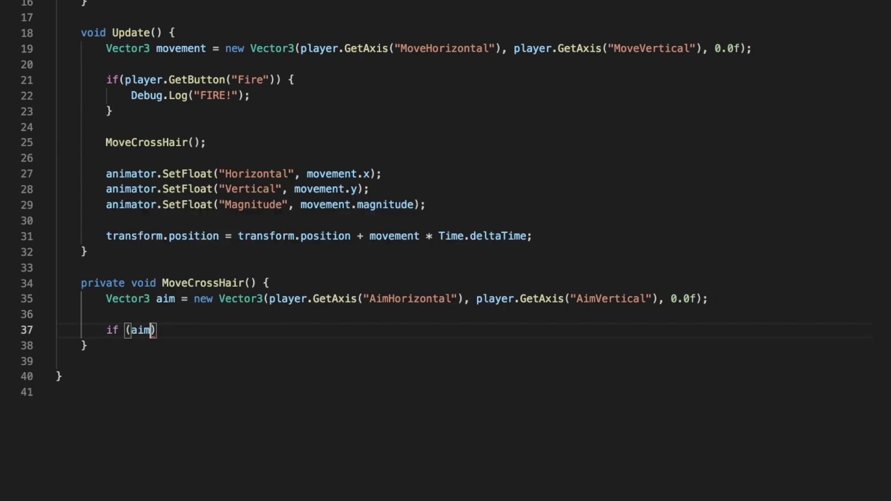
text(.ma)
key(Return)
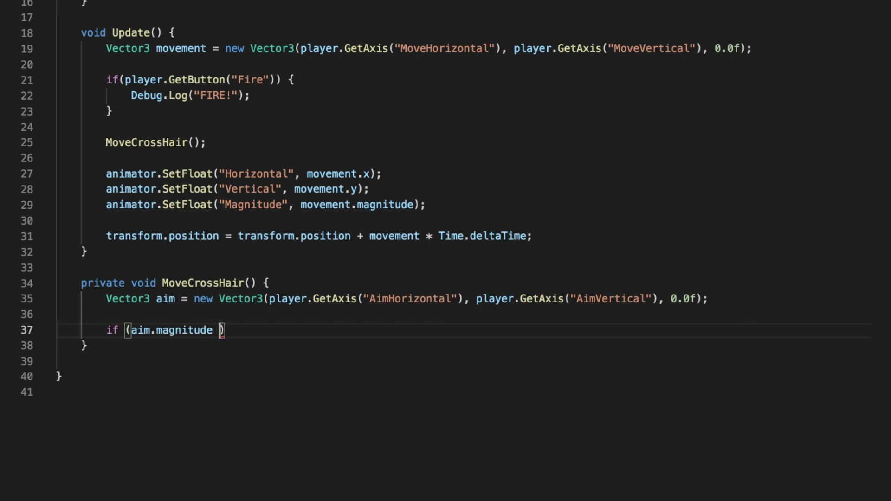
text(> 0.0f)
key(Right)
text({)
key(Return)
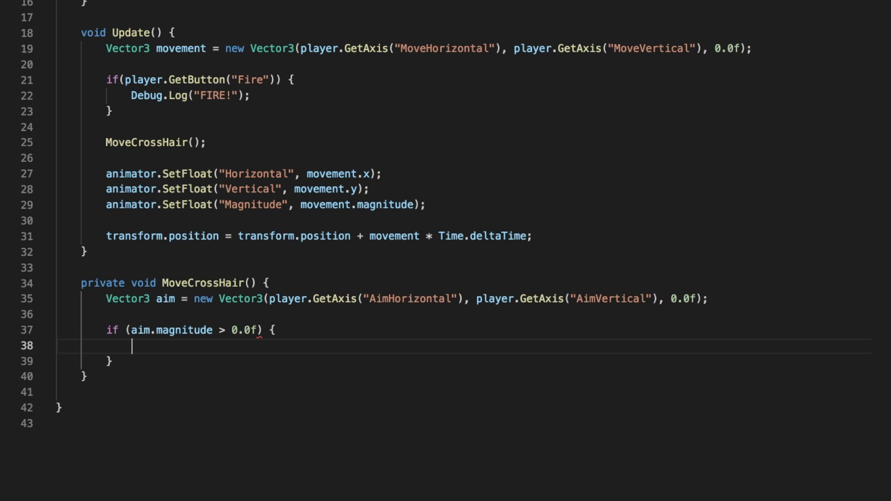
text(cross)
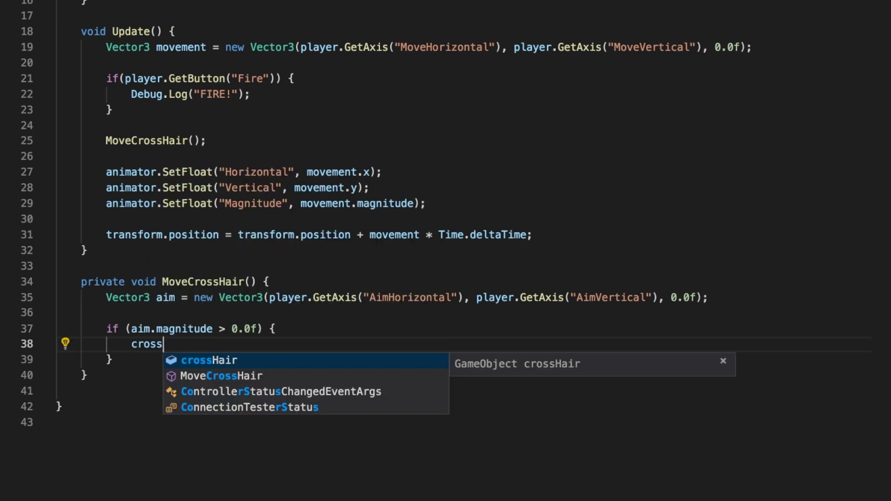
key(Tab)
text(.t)
key(Tab)
text(.lo)
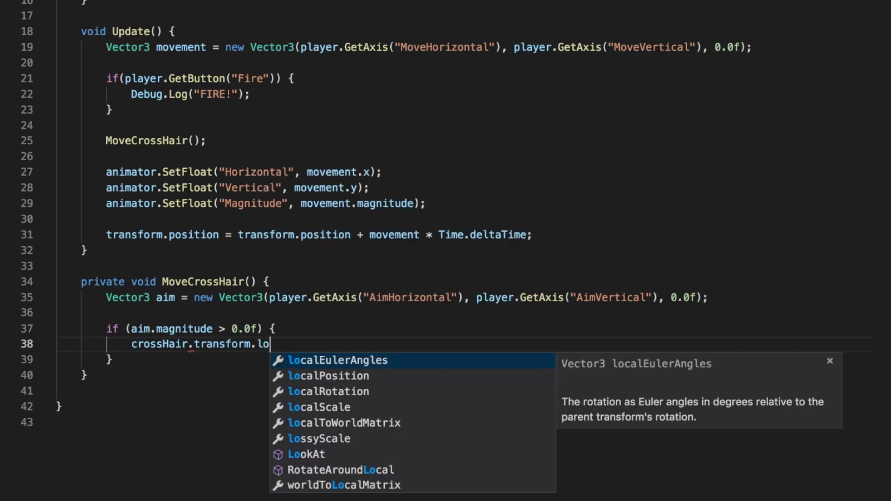
text(calPo)
key(Tab)
text(= aim)
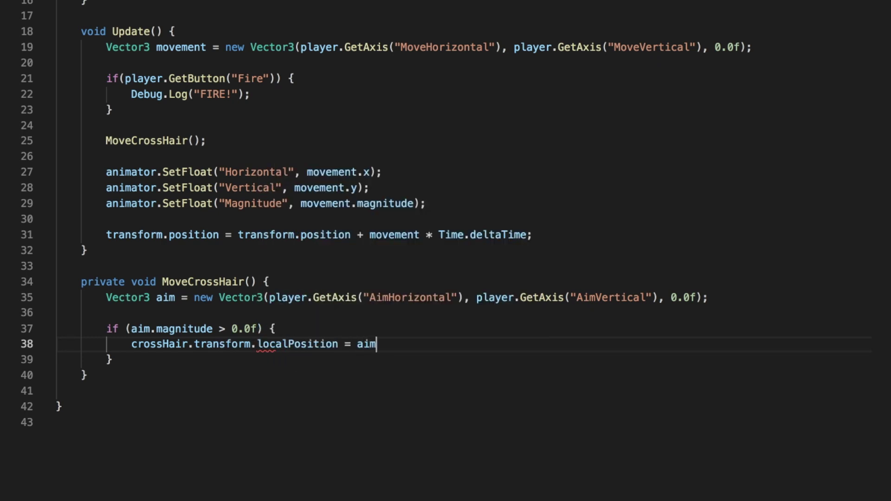
text(;)
Insert an aim.Normalize() call above the position assignment.
key(Up)
key(Return)
text(aim)
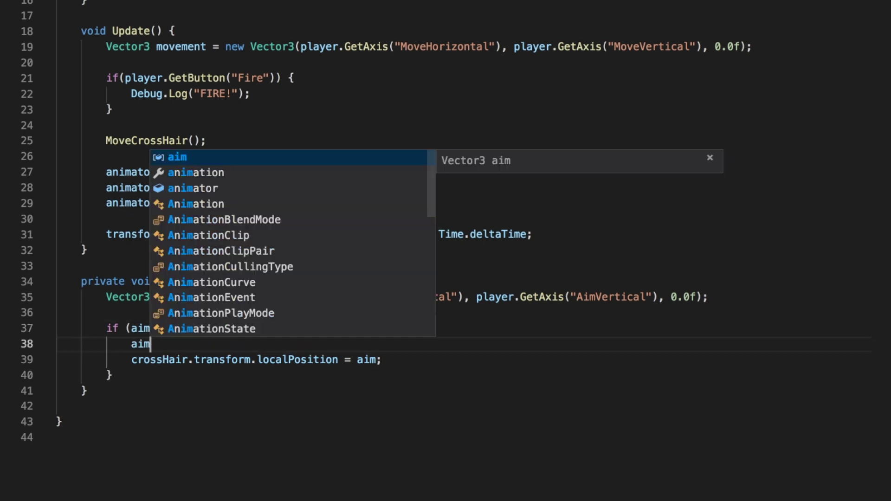
text(.Nor)
key(Return)
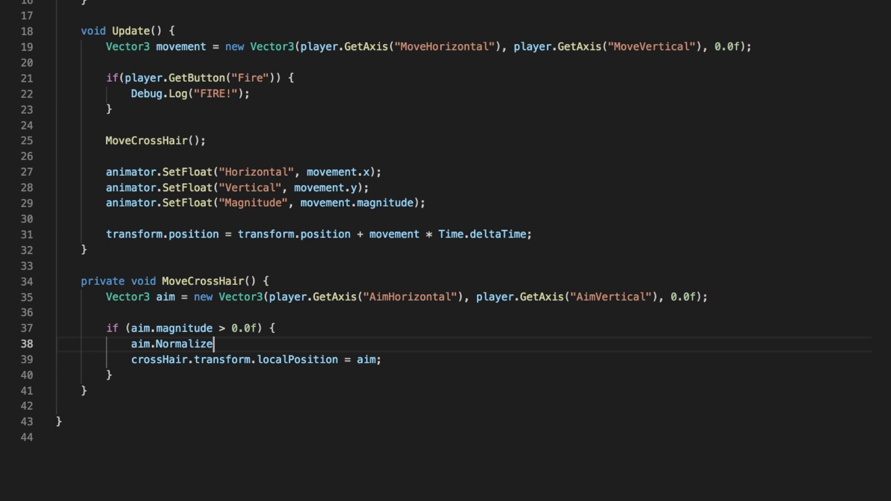
text(();)
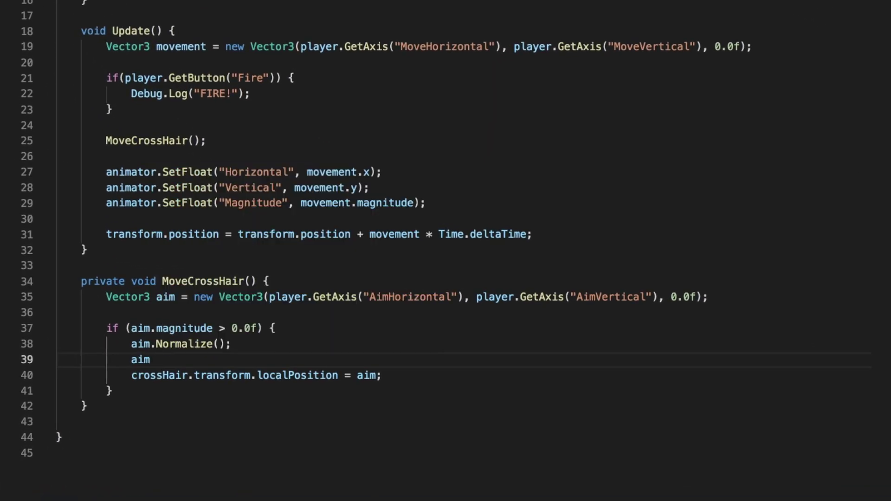
text(*=)
text( 0.4f)
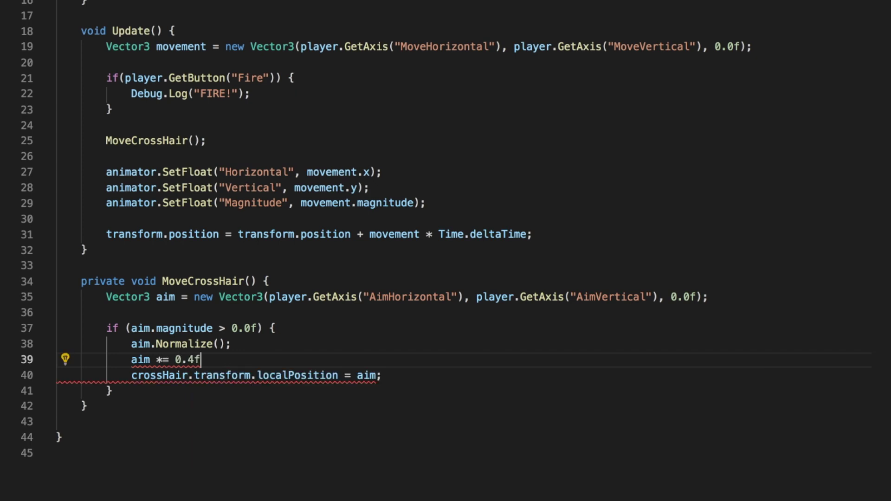
text(;)
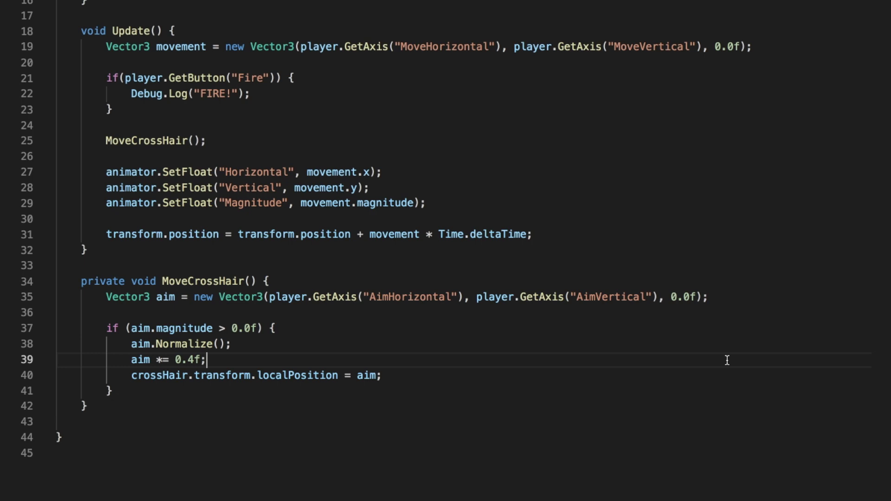
Add an else branch calling crossHair.SetActive(false).
key(Down)
key(Down)
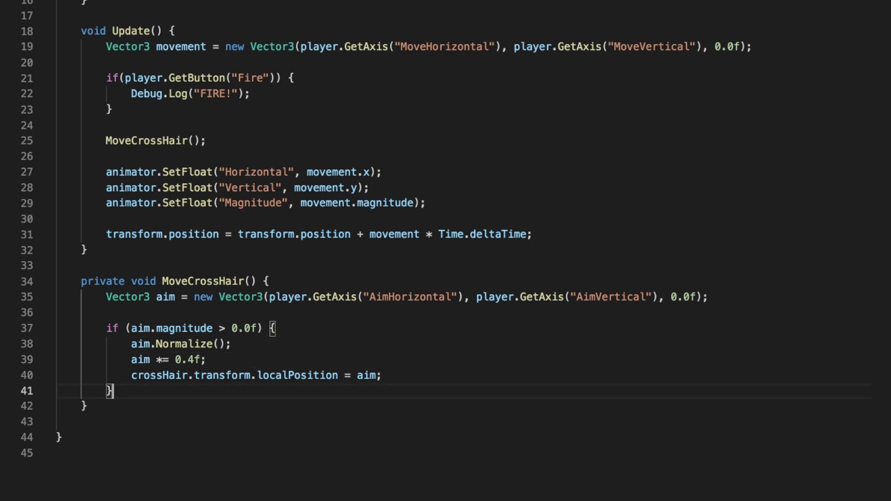
text( else )
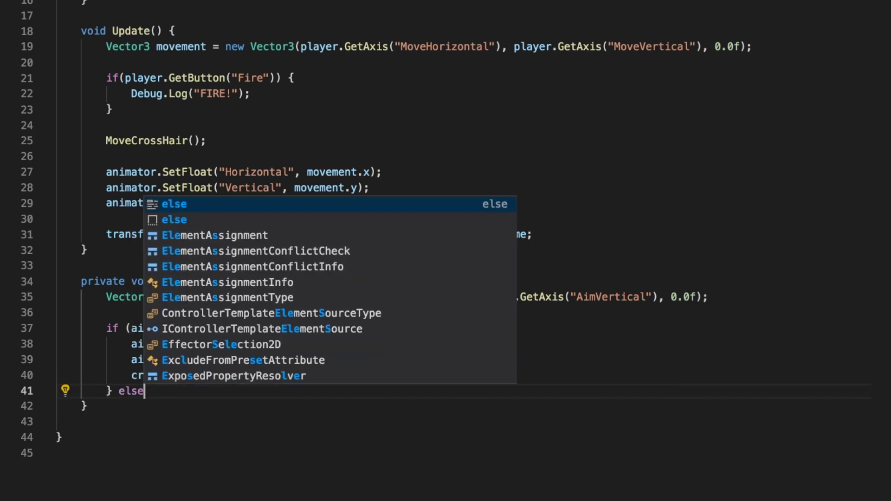
text({)
key(Return)
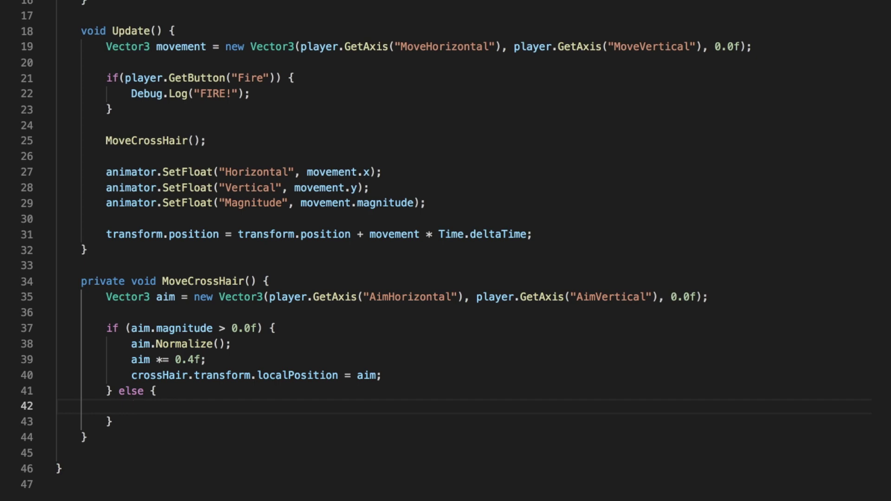
text(cross)
key(Tab)
text(.S)
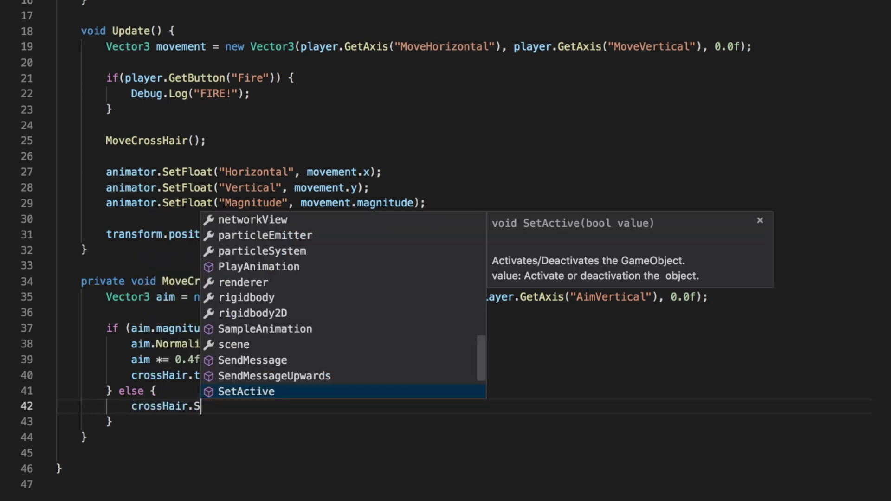
text(etA)
key(Tab)
text(()
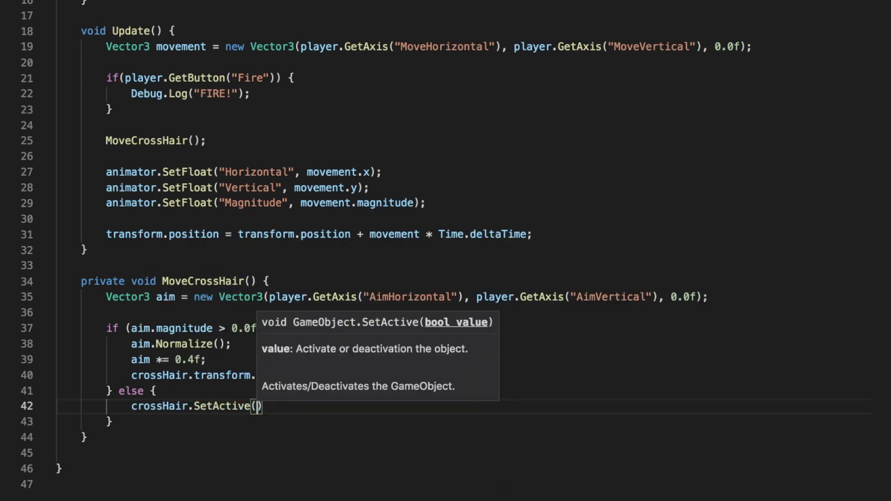
text(false)
key(Tab)
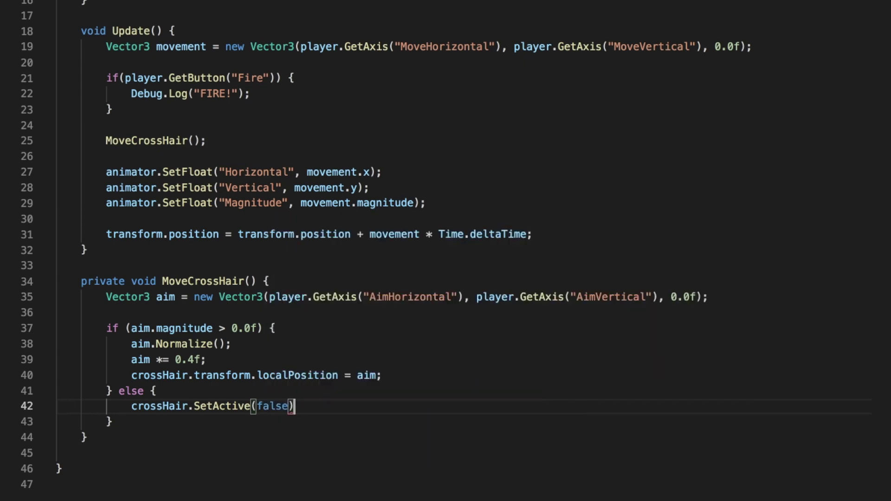
text(;)
Add crossHair.SetActive(true) inside the if block.
key(Up)
key(Up)
key(End)
key(Return)
text(cross)
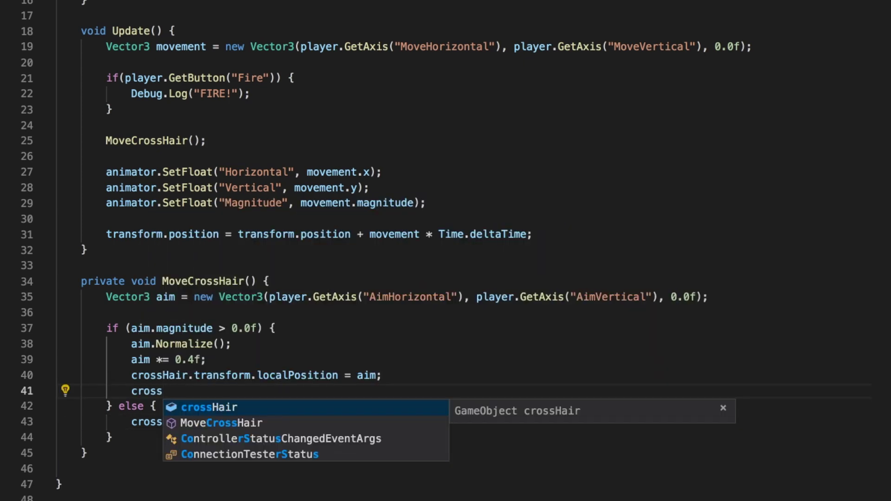
key(Tab)
text(.SetA)
key(Tab)
text((true)
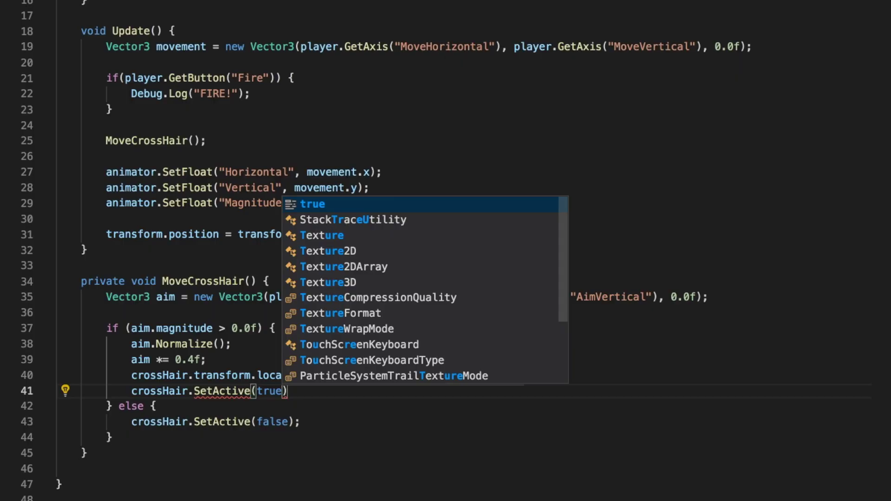
text(;)
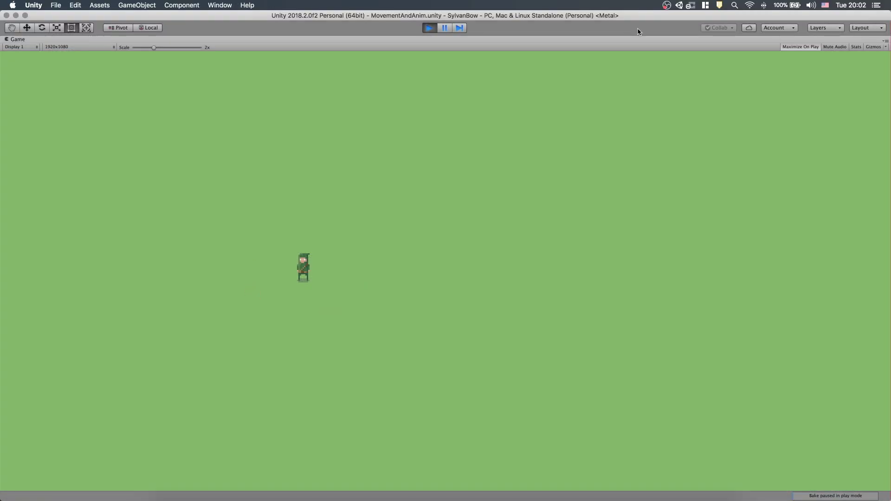
text(d)
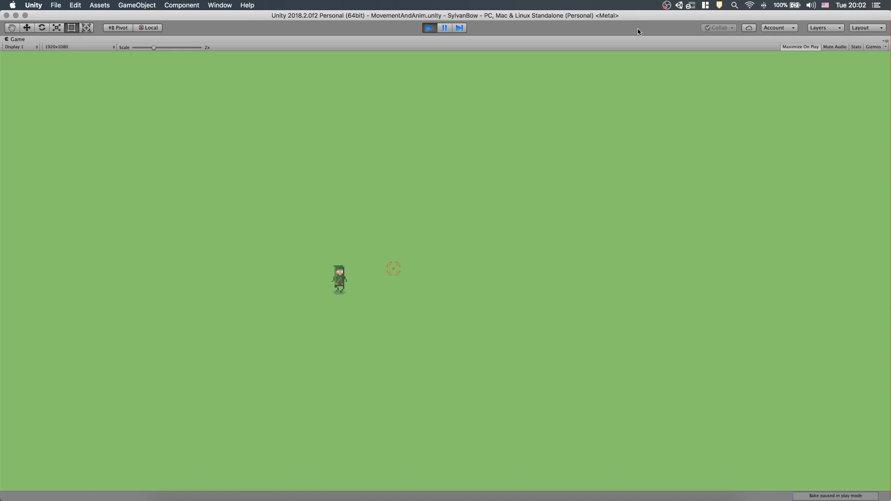
text(a)
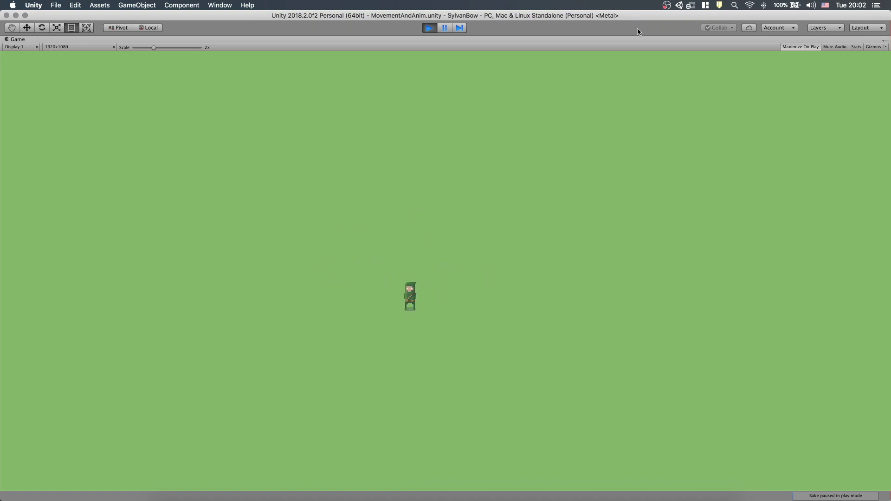
text(dwa)
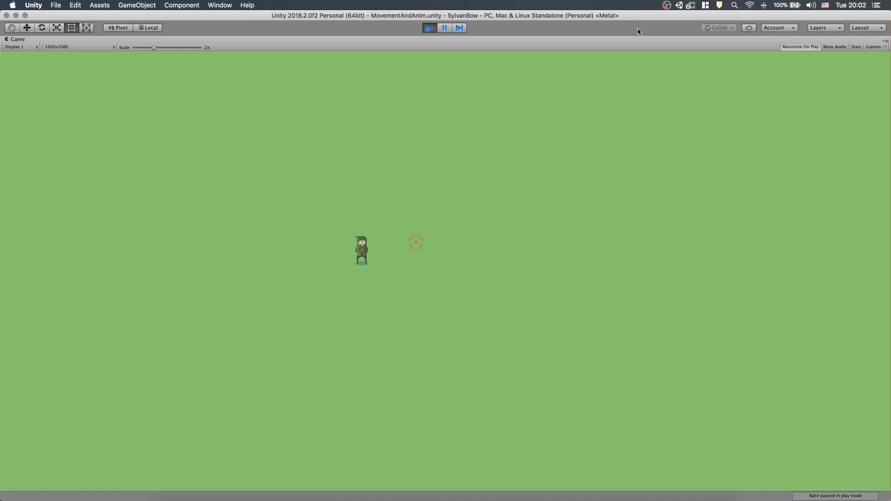